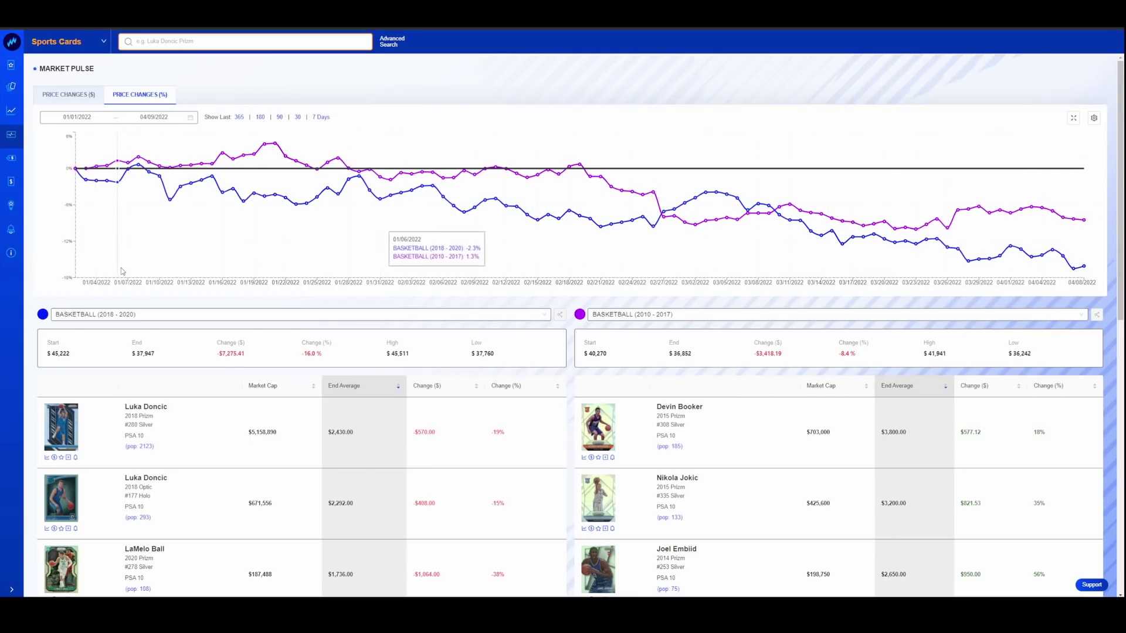
Step: Browse the first comparison's index list, then close it keeping Football (2018 - 2020) selected
left_click(363, 315)
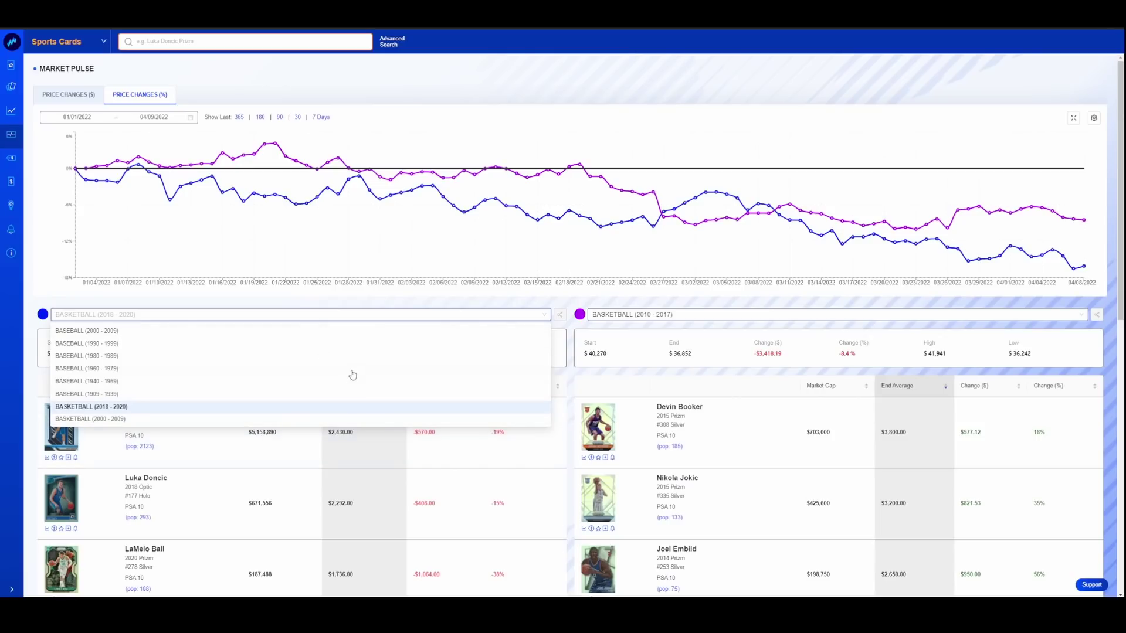
scroll(328, 390, "down", 10)
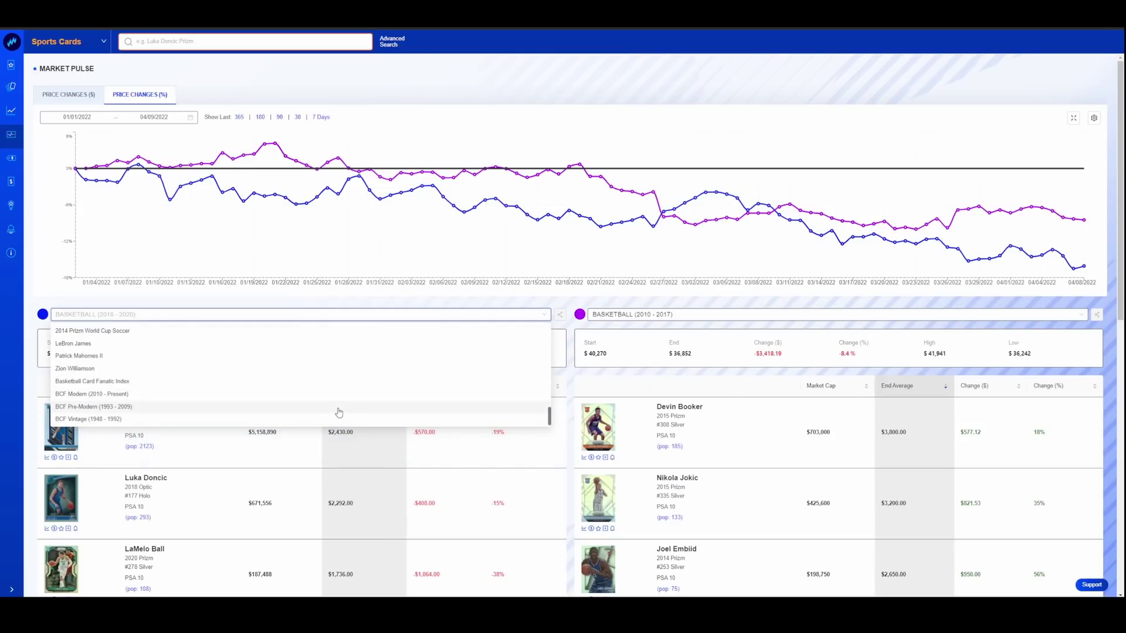
scroll(305, 412, "up", 10)
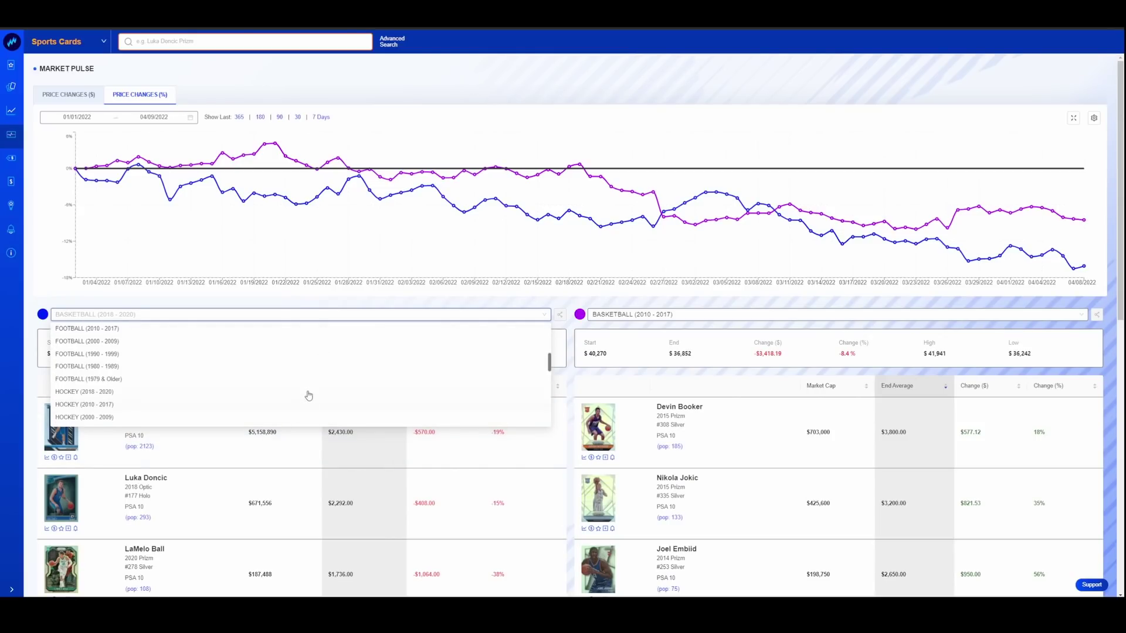
scroll(258, 376, "down", 5)
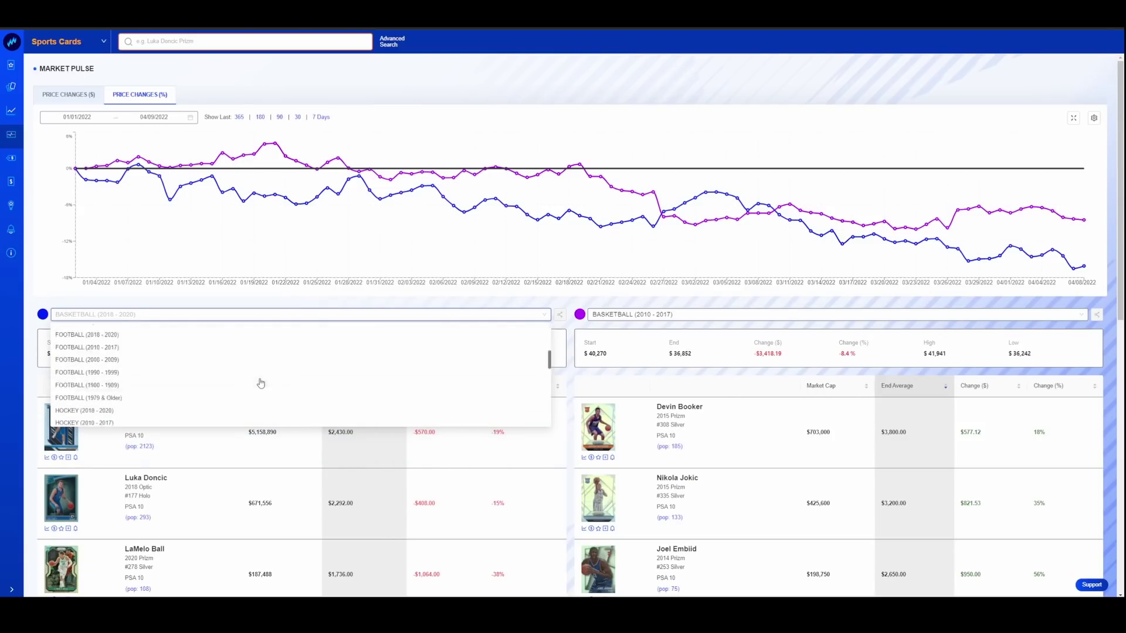
left_click(504, 85)
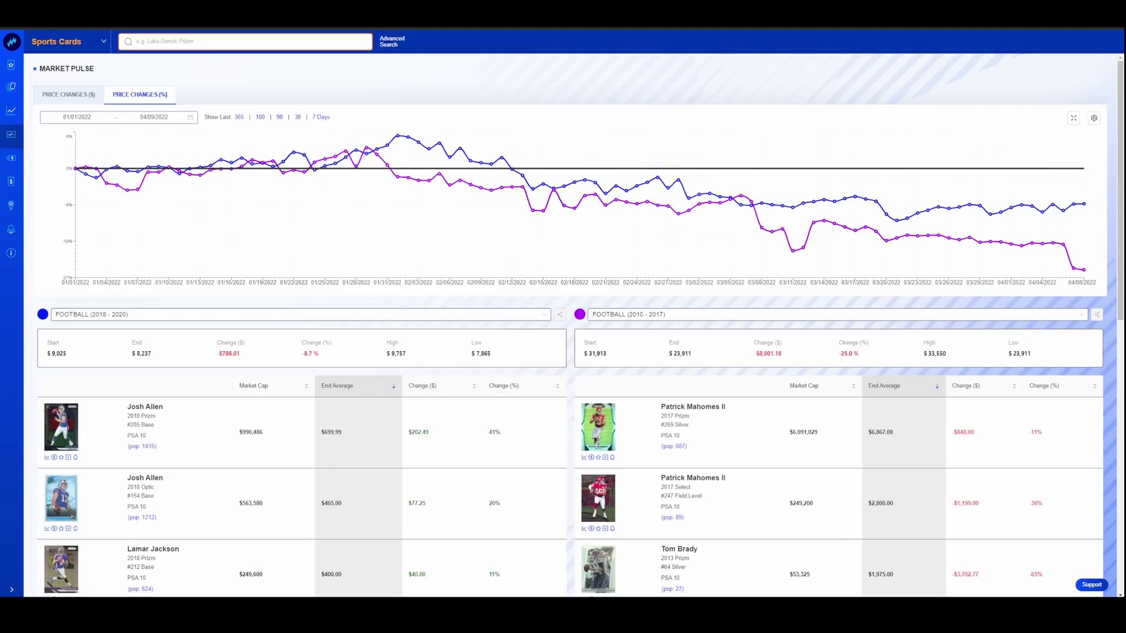
Step: Scroll through the LeBron James index chart and its listed cards
scroll(288, 302, "down", 10)
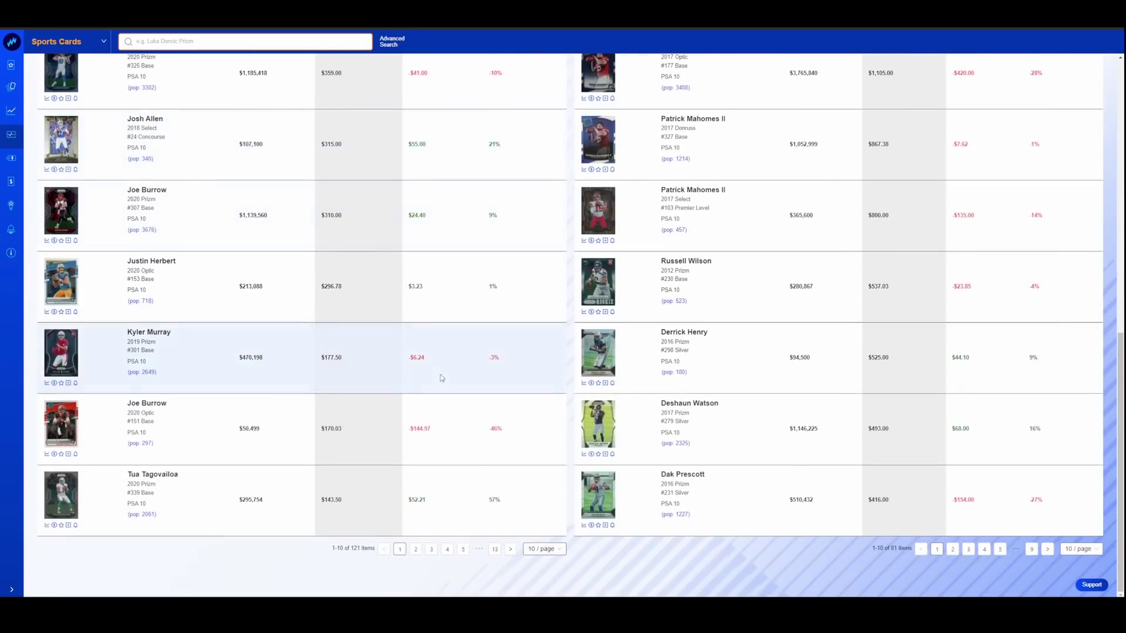
scroll(359, 367, "up", 10)
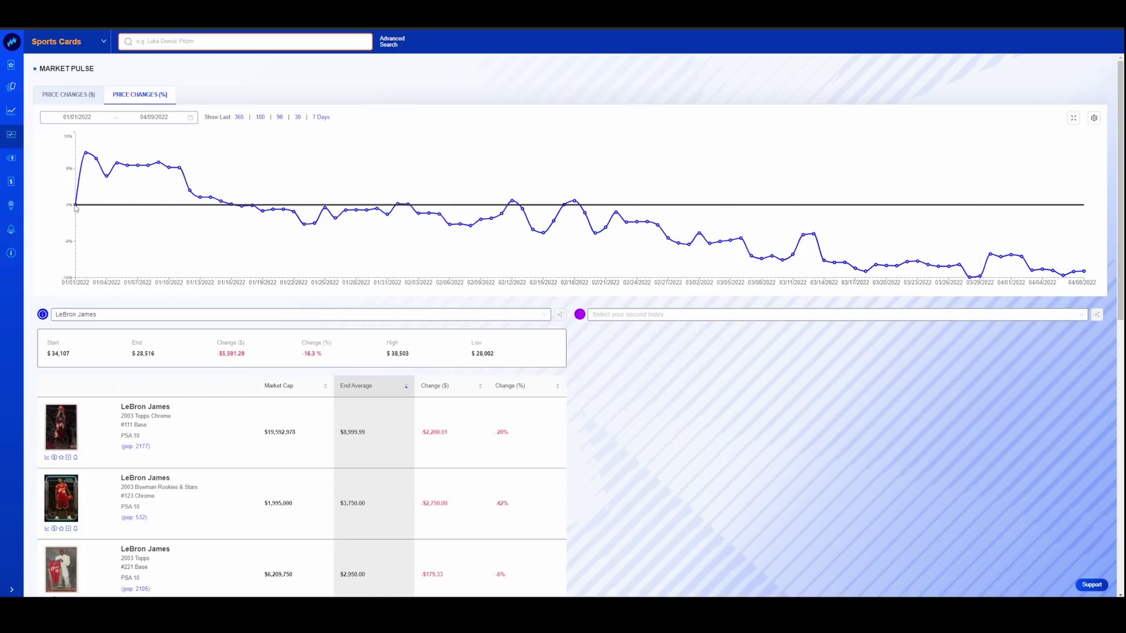
mouse_move(77, 209)
mouse_move(94, 159)
scroll(719, 402, "down", 3)
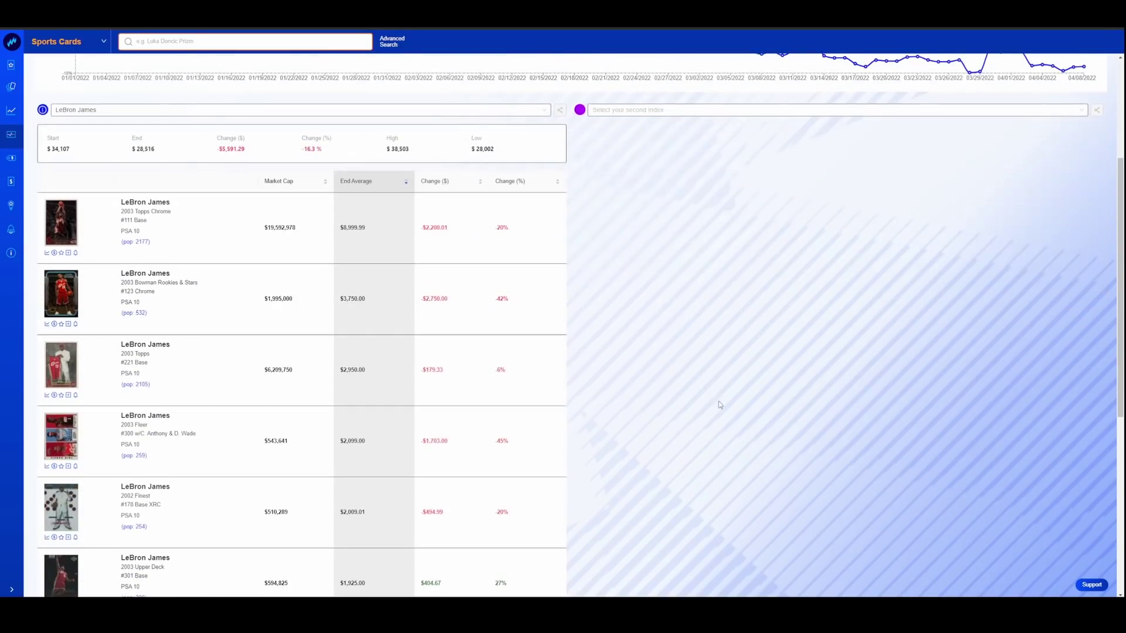
scroll(269, 399, "up", 3)
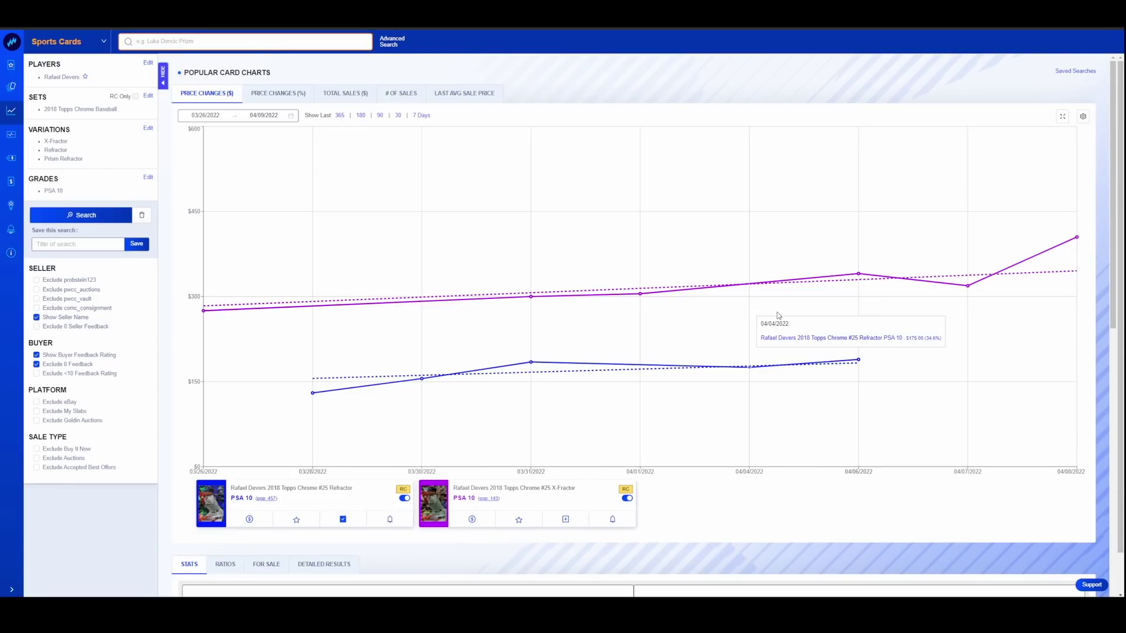
scroll(771, 315, "down", 7)
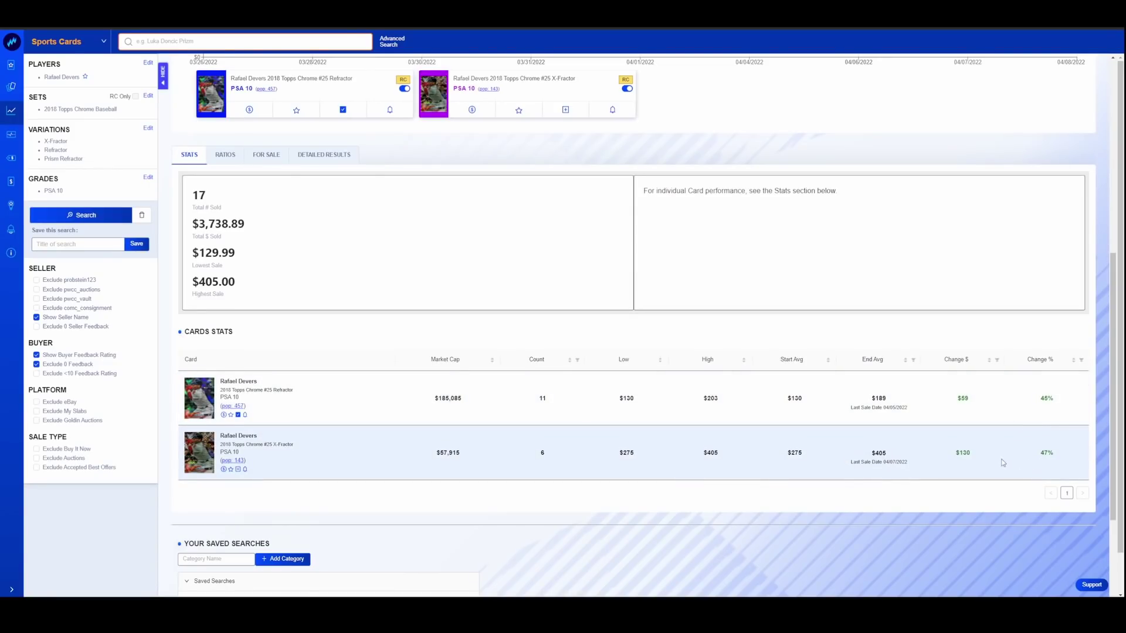
scroll(1002, 463, "up", 7)
scroll(1003, 463, "down", 7)
scroll(1003, 463, "up", 4)
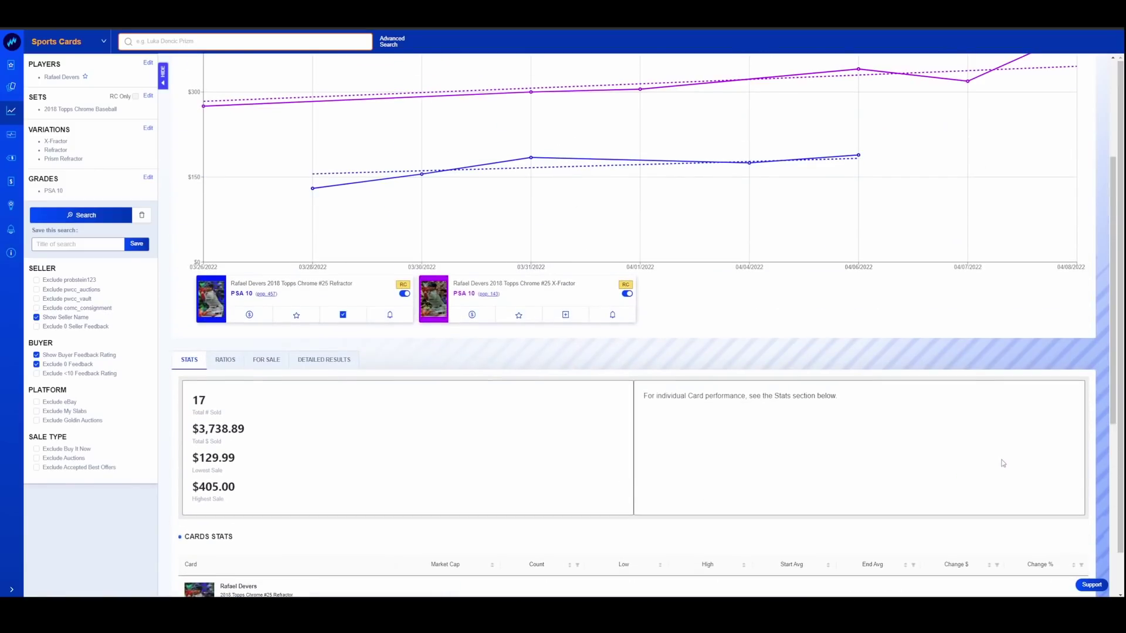
scroll(856, 294, "up", 3)
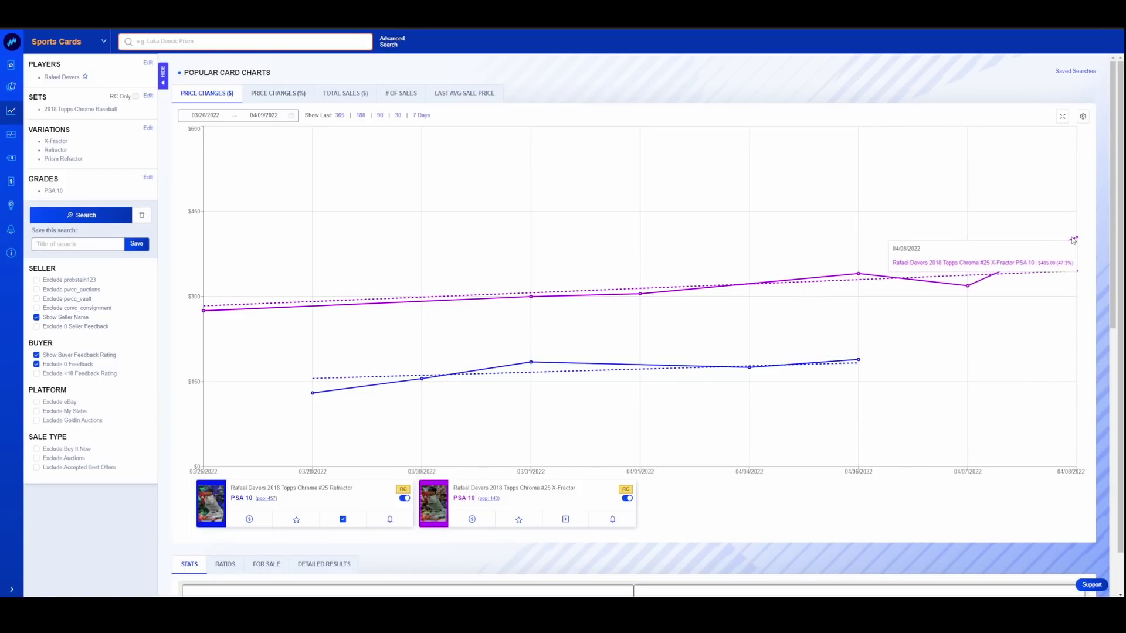
scroll(967, 293, "down", 7)
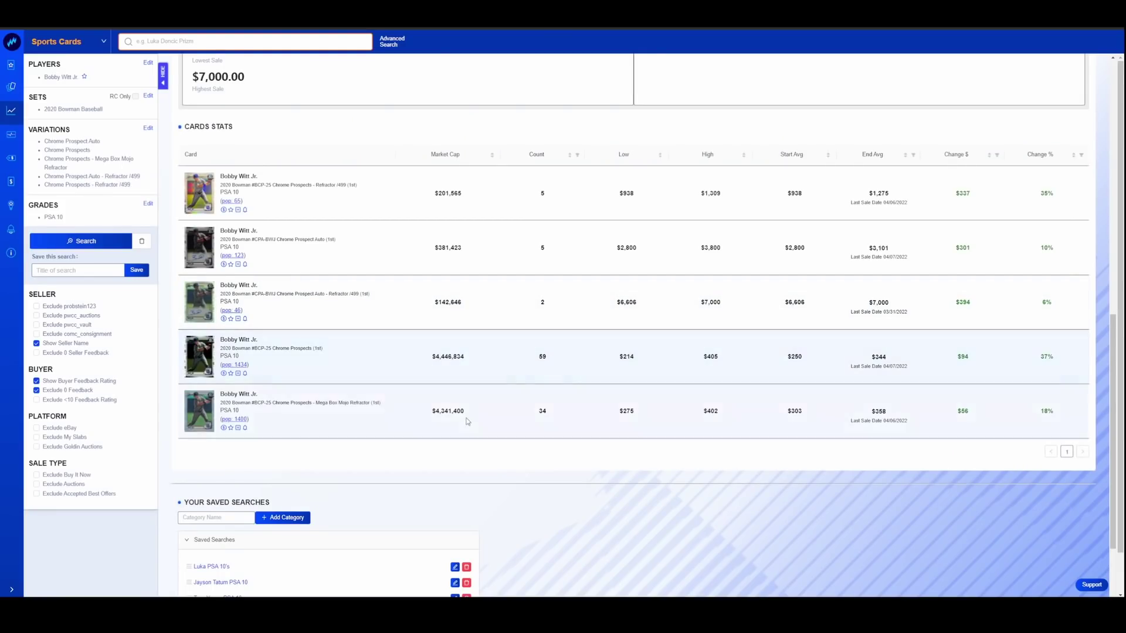
Step: View an enlarged image of the Bobby Witt Jr. card, then close it
scroll(484, 375, "up", 3)
scroll(466, 412, "up", 3)
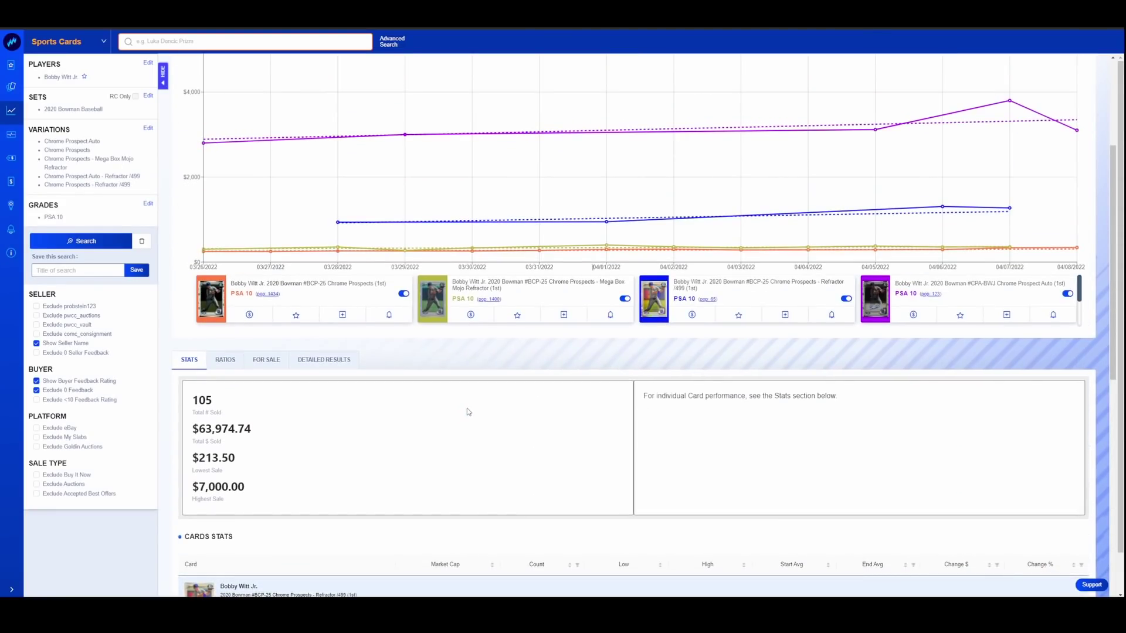
scroll(472, 381, "down", 7)
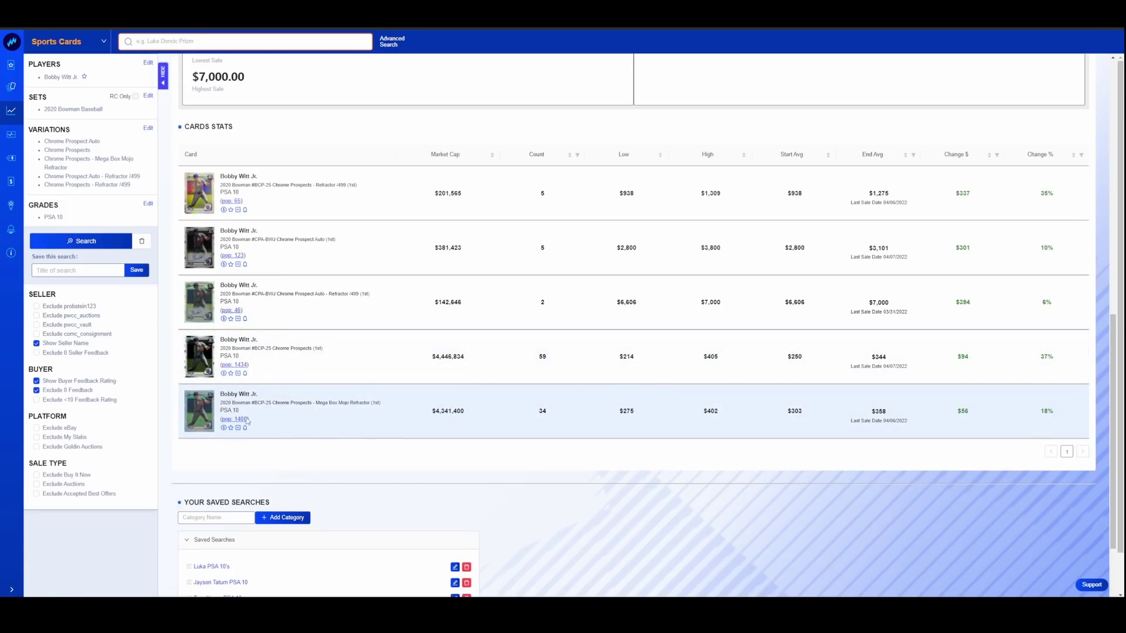
left_click(206, 412)
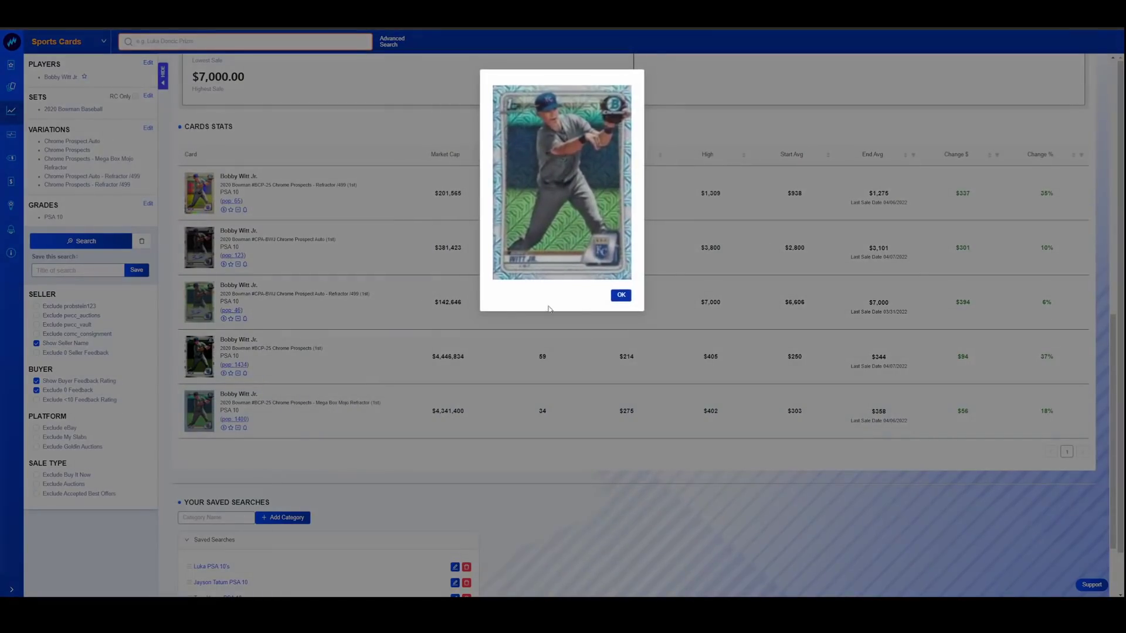
left_click(621, 296)
Step: In Cards Stats, reveal the Chrome Prospects card's exact $343.50 end average behind $344
scroll(215, 140, "up", 10)
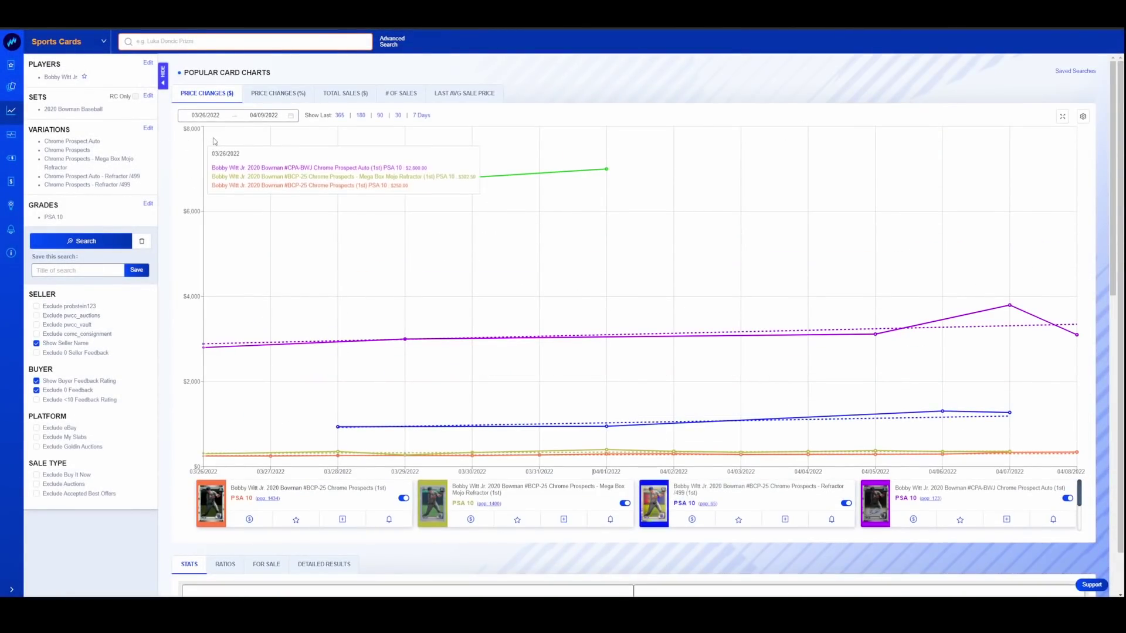
scroll(588, 356, "down", 10)
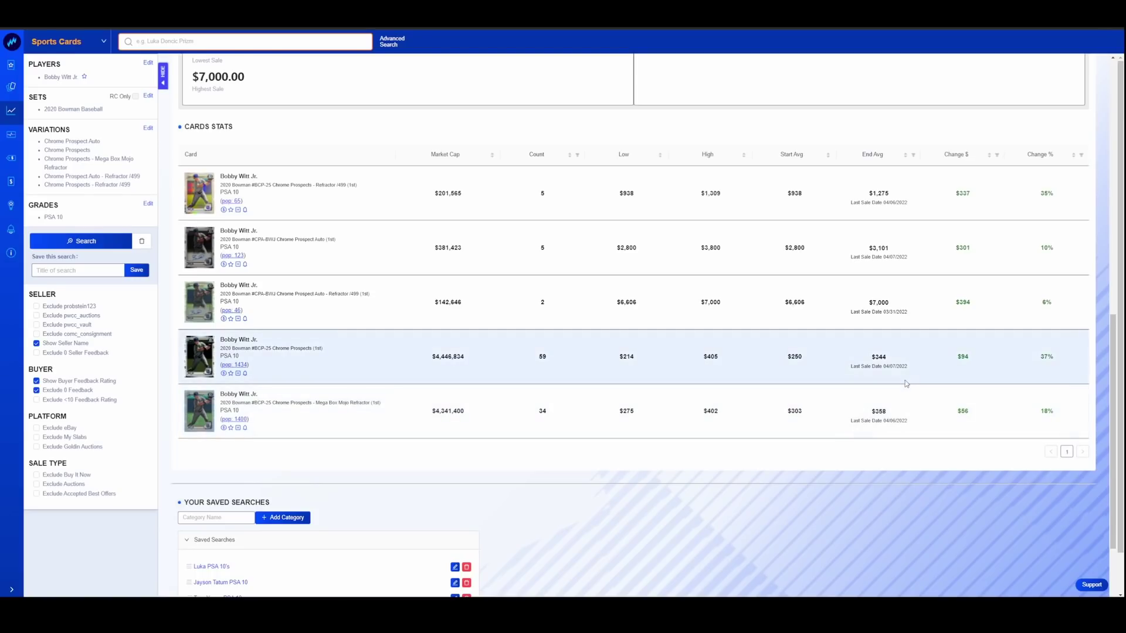
double_click(874, 358)
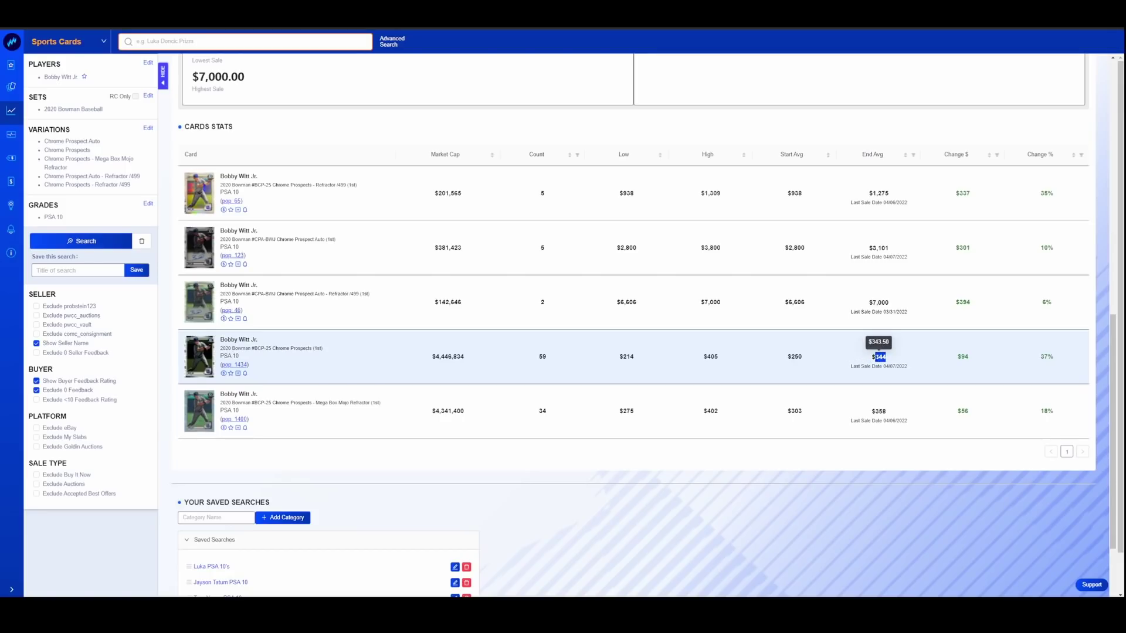
left_click(884, 356)
scroll(818, 387, "up", 3)
scroll(772, 415, "up", 3)
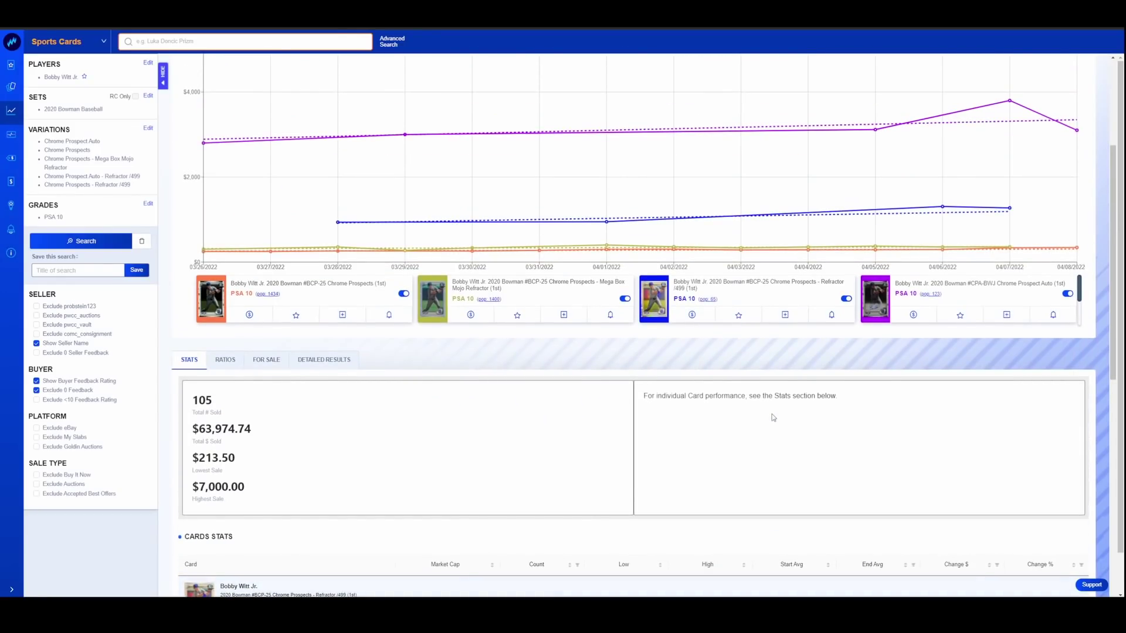
scroll(773, 418, "down", 3)
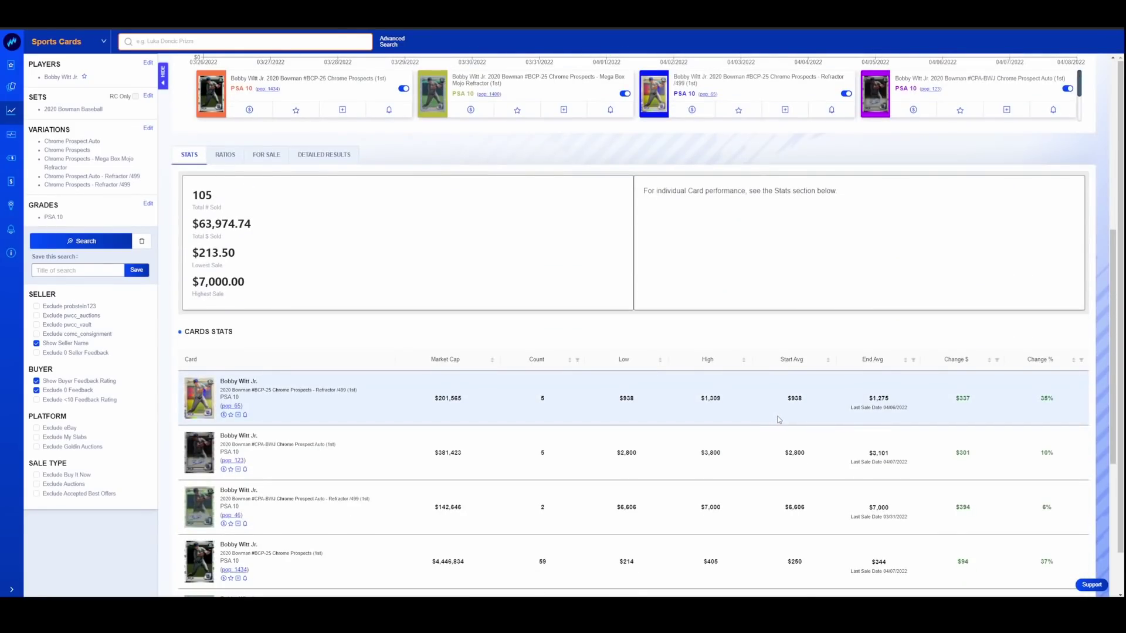
scroll(782, 420, "down", 3)
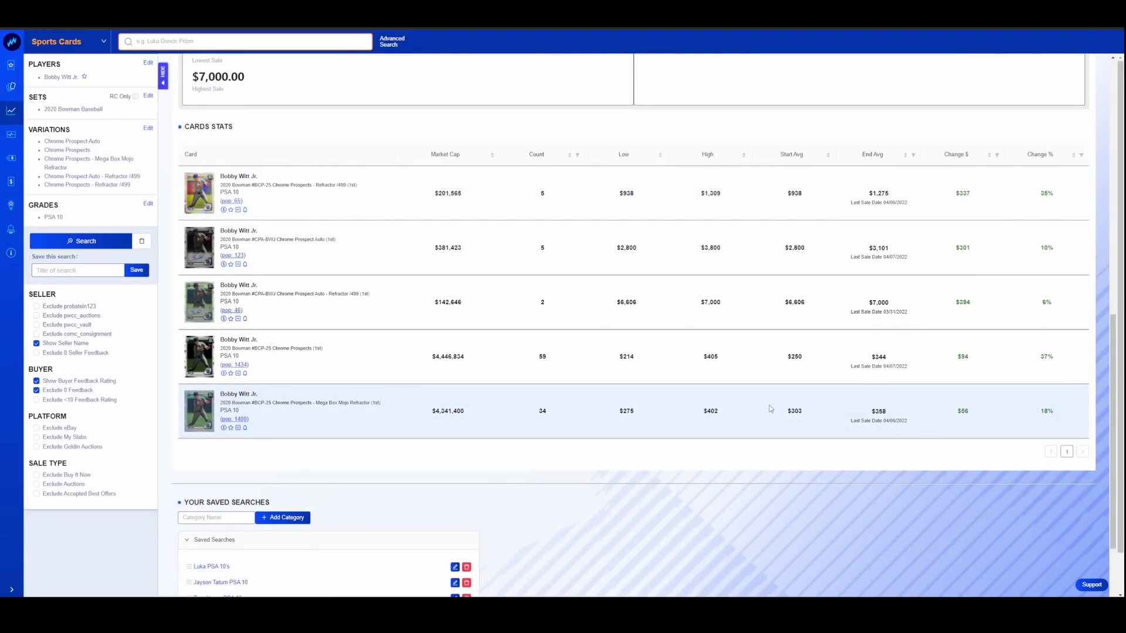
scroll(725, 397, "up", 3)
scroll(692, 397, "down", 3)
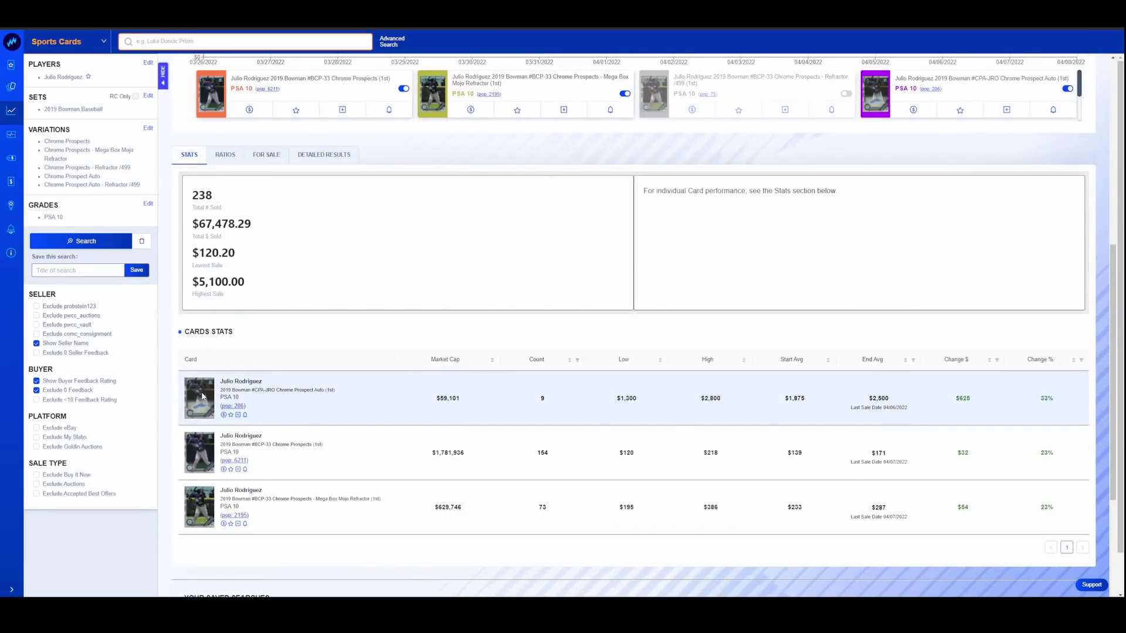
Step: Enlarge the Julio Rodriguez autograph card image, close it, and scroll to Cards Stats
left_click(202, 396)
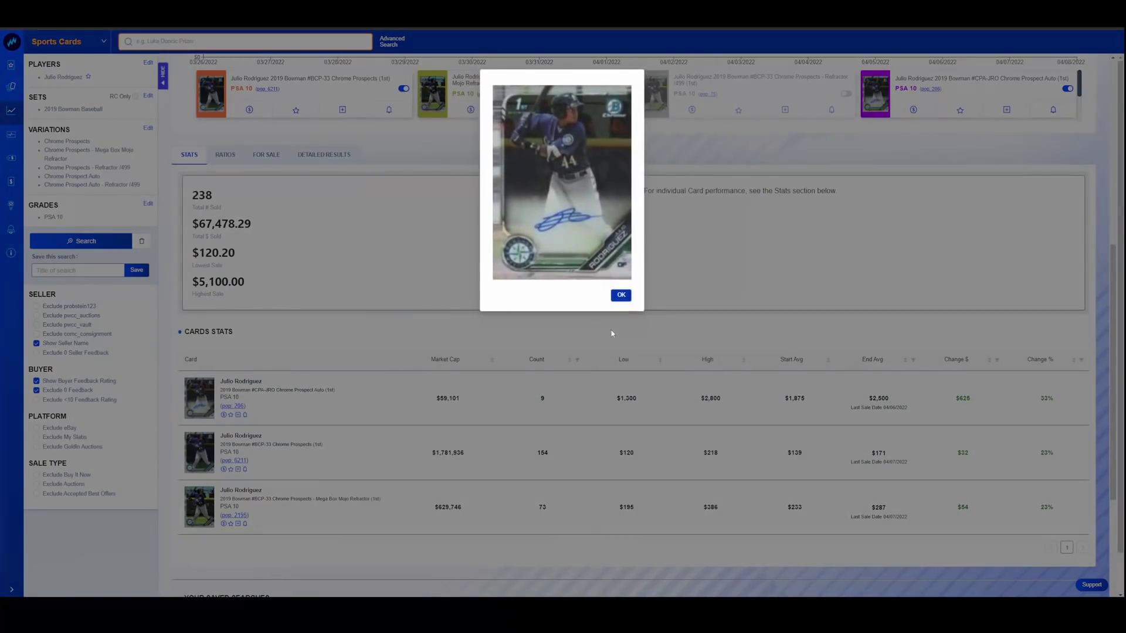
left_click(617, 298)
scroll(553, 370, "up", 7)
scroll(553, 370, "down", 7)
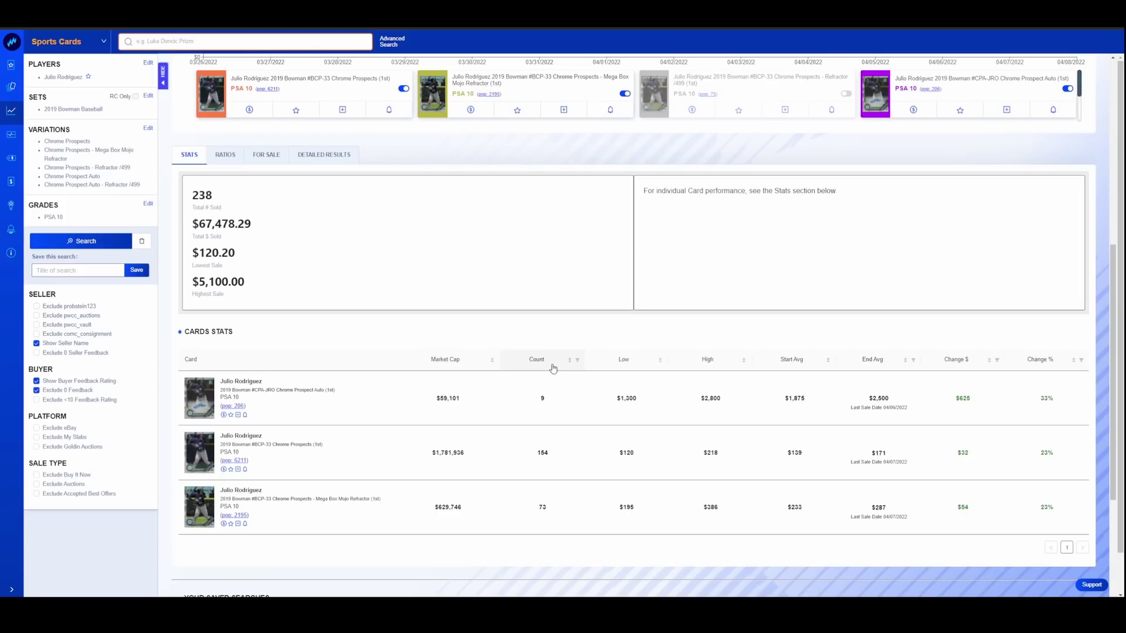
scroll(569, 399, "down", 1)
scroll(571, 398, "down", 3)
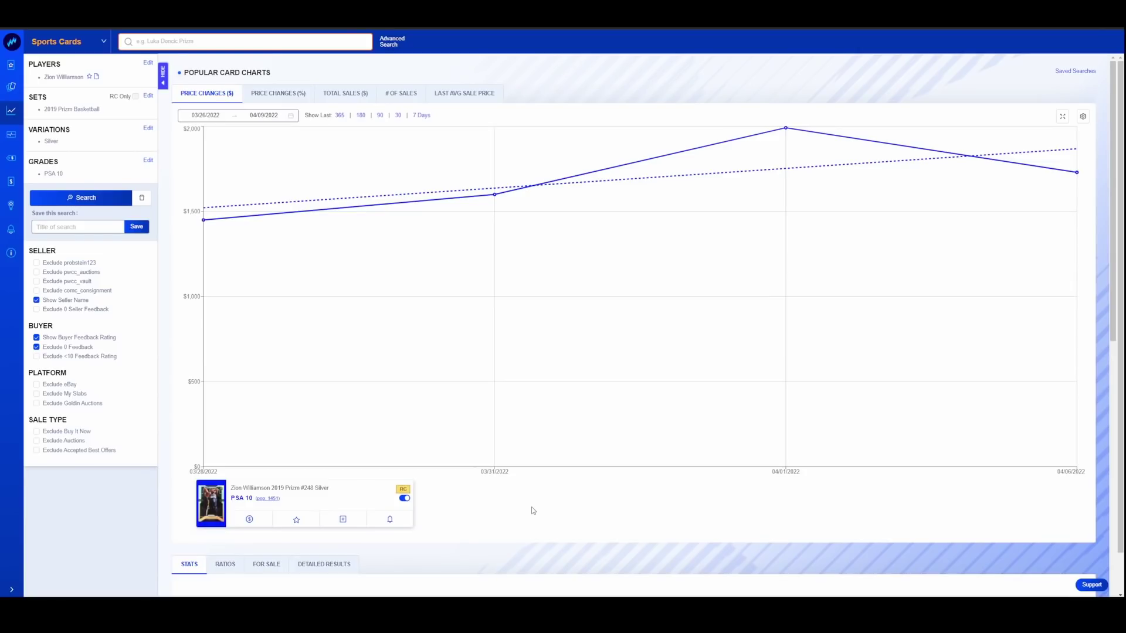
Step: Scroll down the Kevin Durant 2007 Topps Chrome Base PSA 10 results
scroll(532, 511, "down", 7)
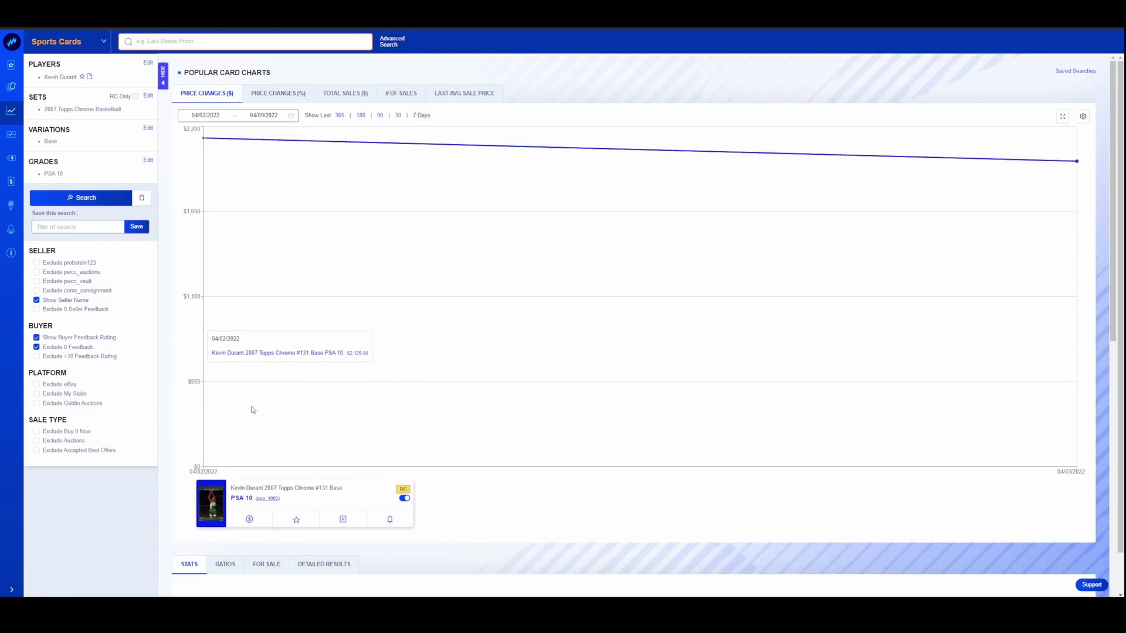
Step: View the enlarged Kevin Durant card image, then scroll through its stats
left_click(211, 503)
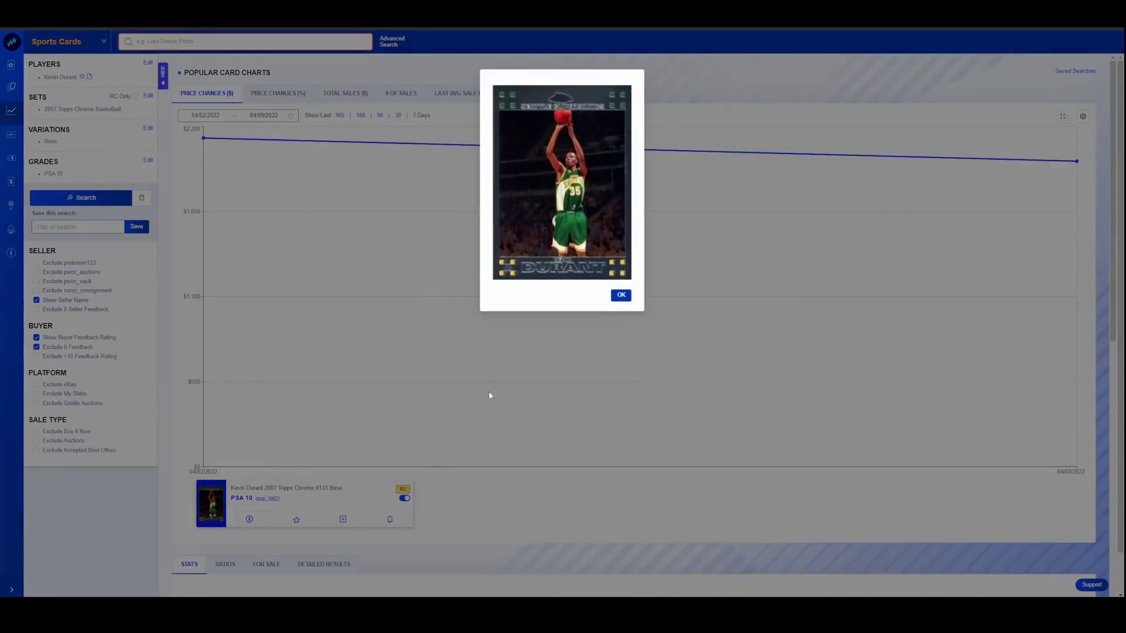
left_click(621, 295)
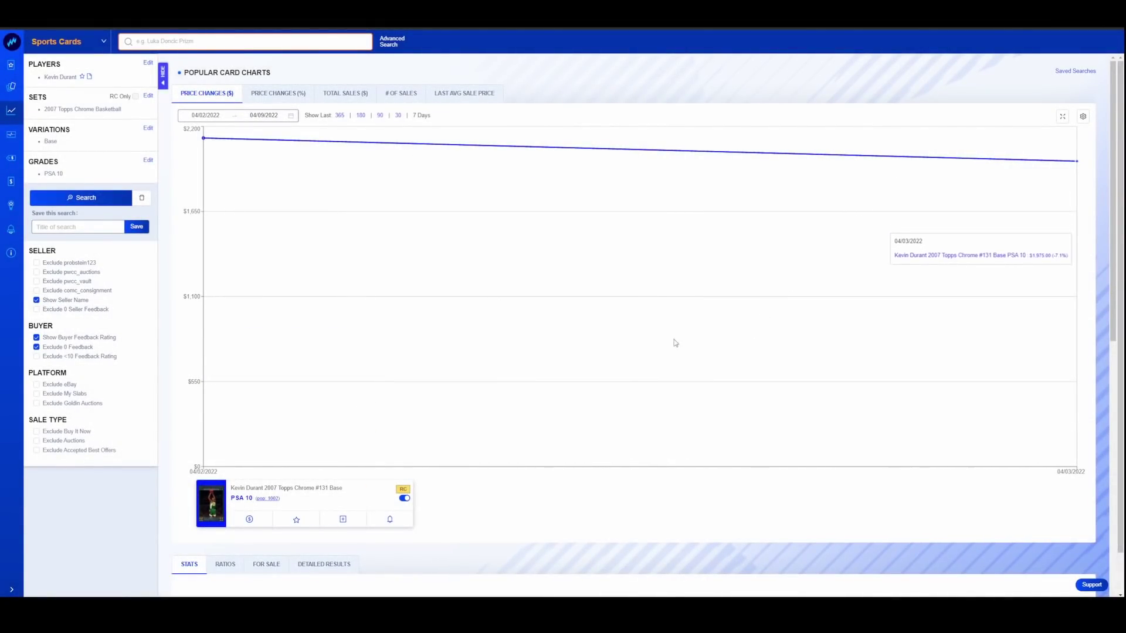
scroll(494, 492, "down", 3)
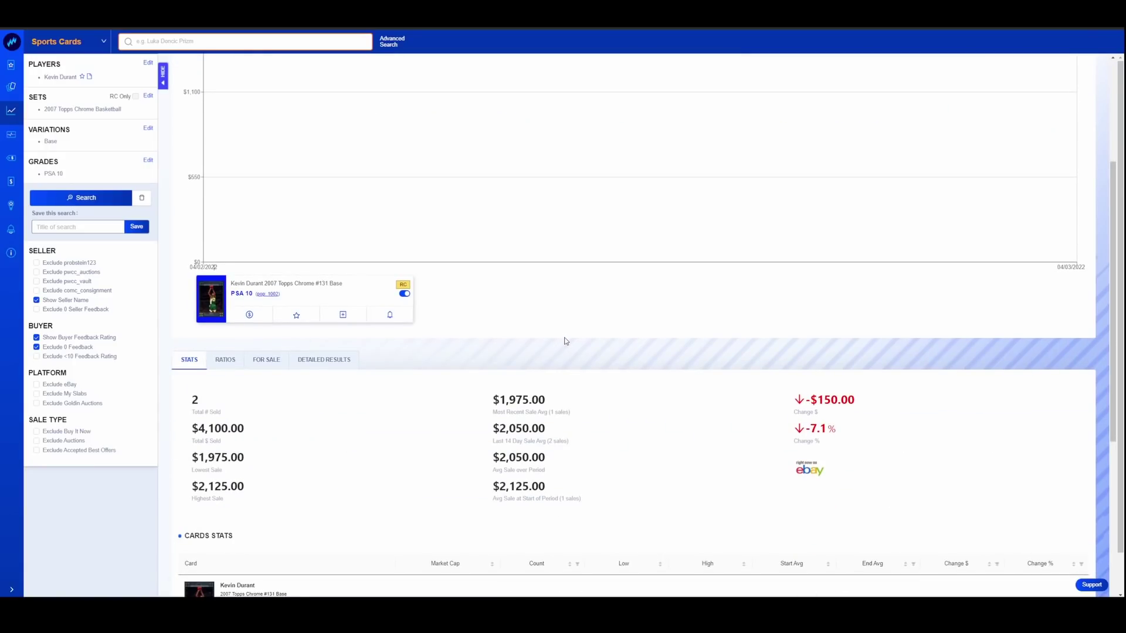
scroll(520, 377, "up", 3)
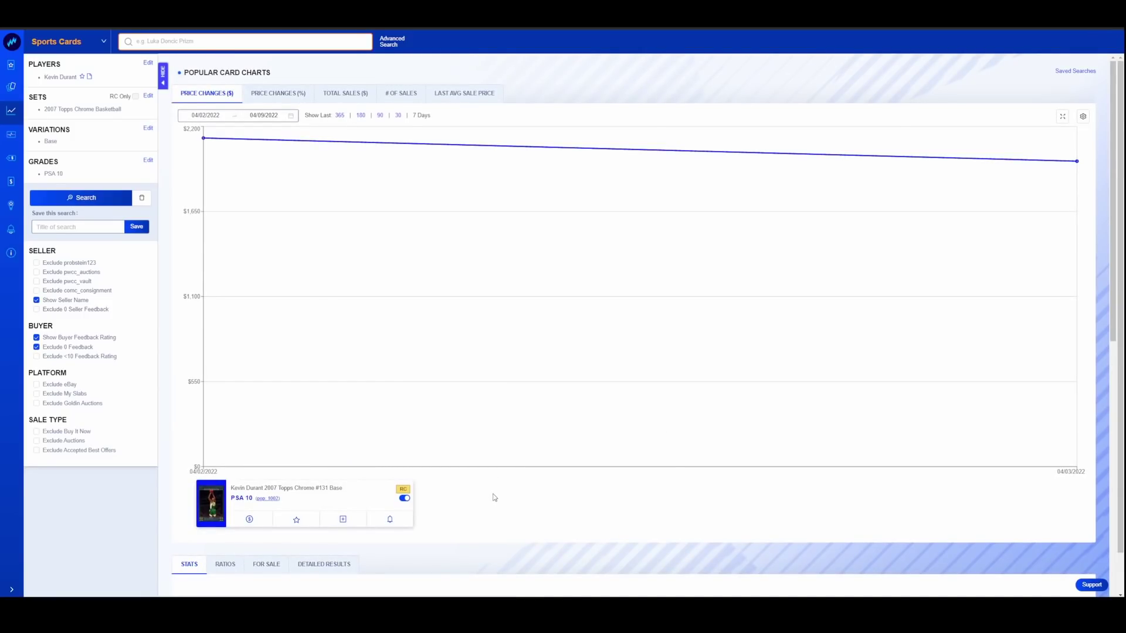
scroll(495, 497, "down", 6)
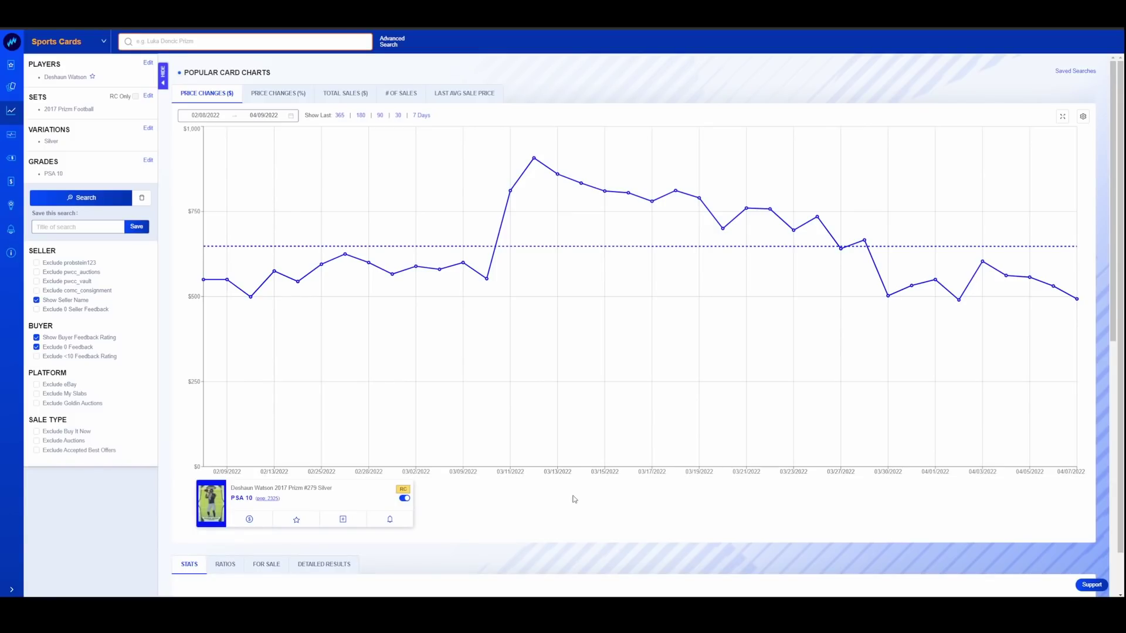
left_click(211, 503)
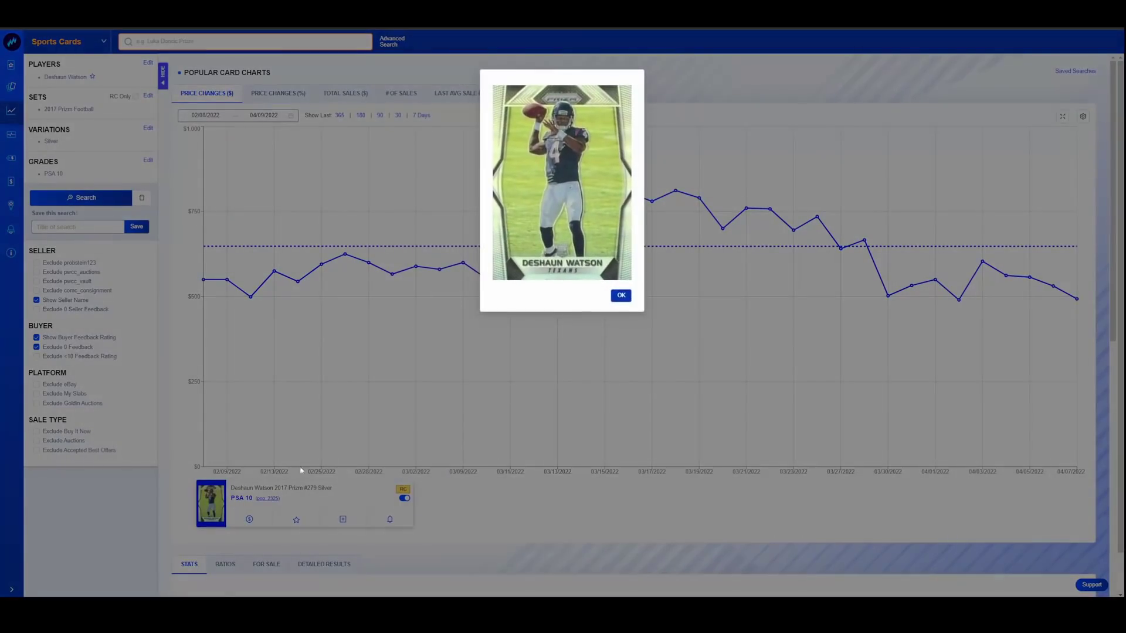
left_click(621, 295)
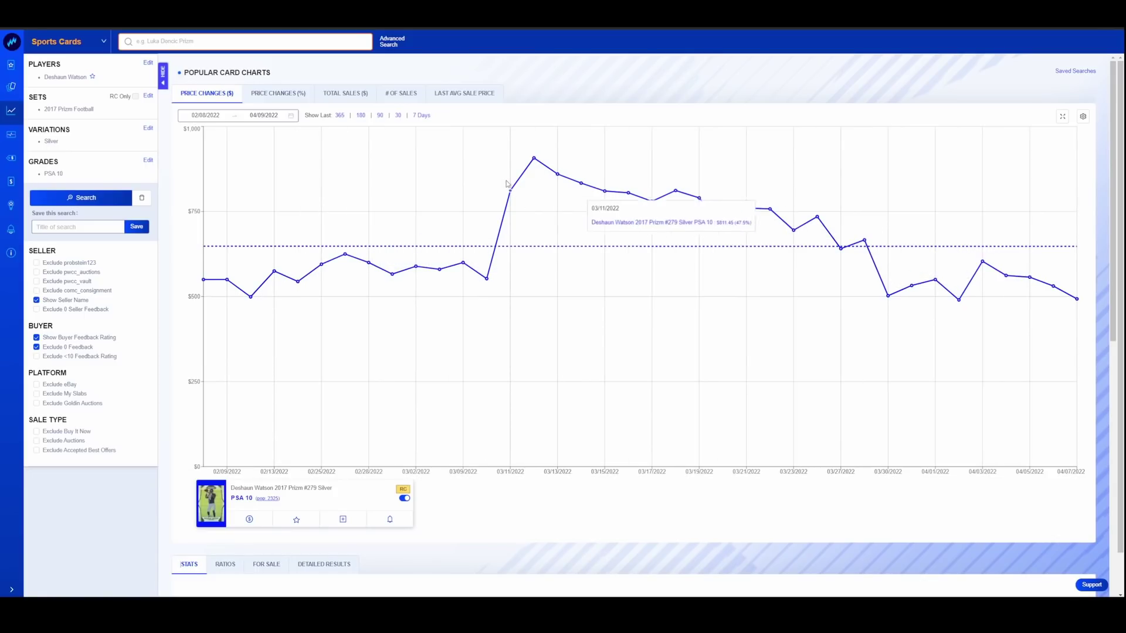
Step: Set the chart's start date to March 11, 2022 and review the stats
left_click(204, 113)
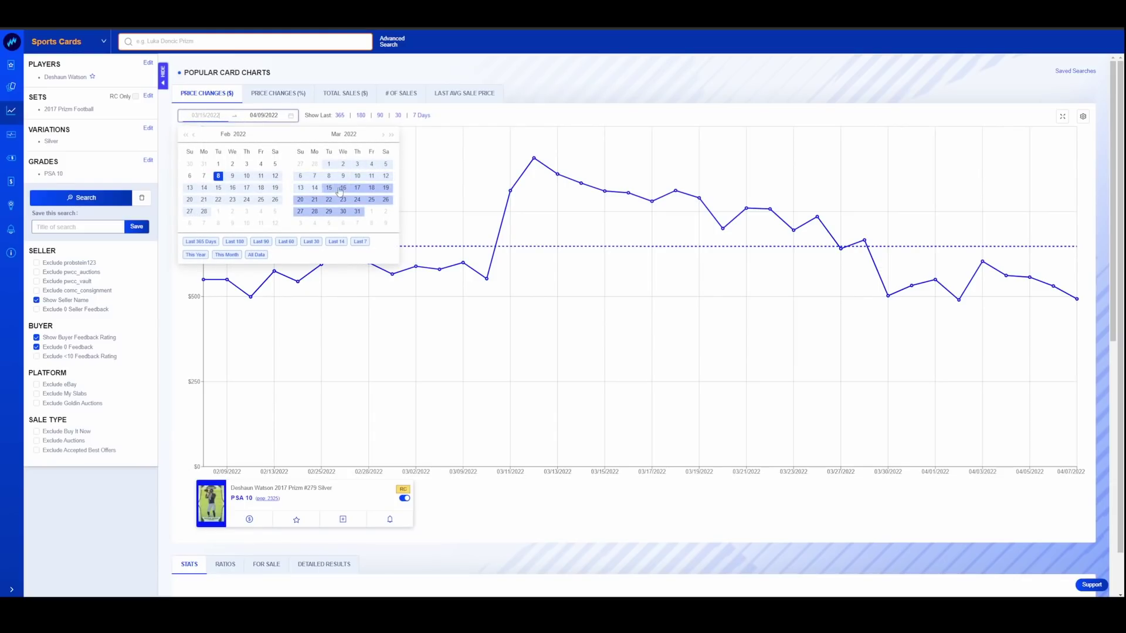
left_click(371, 175)
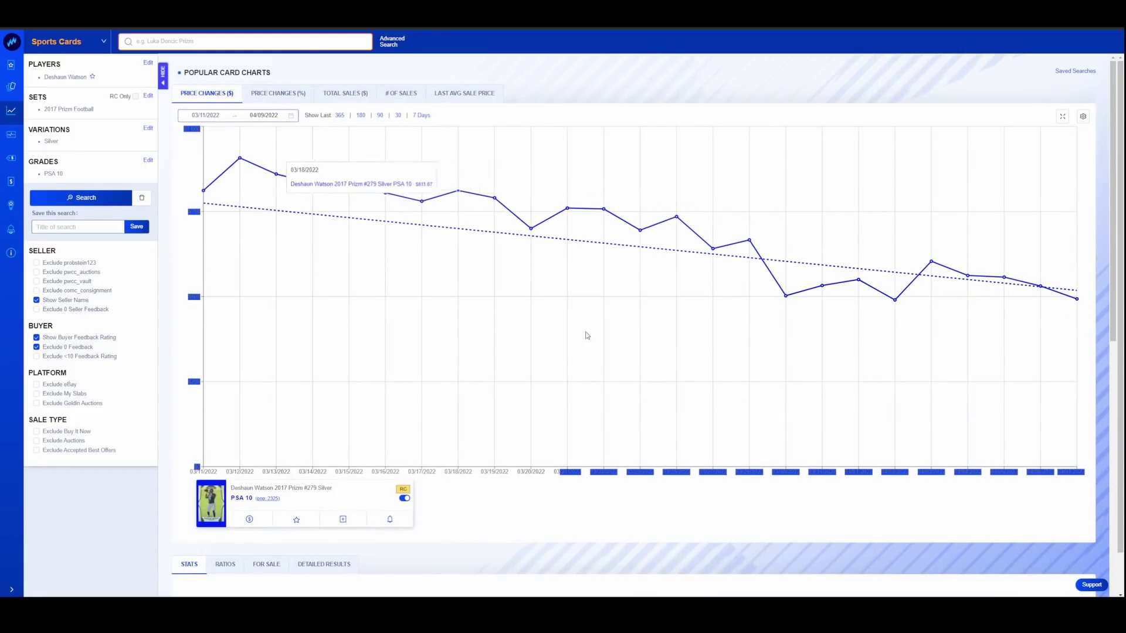
scroll(616, 347, "down", 7)
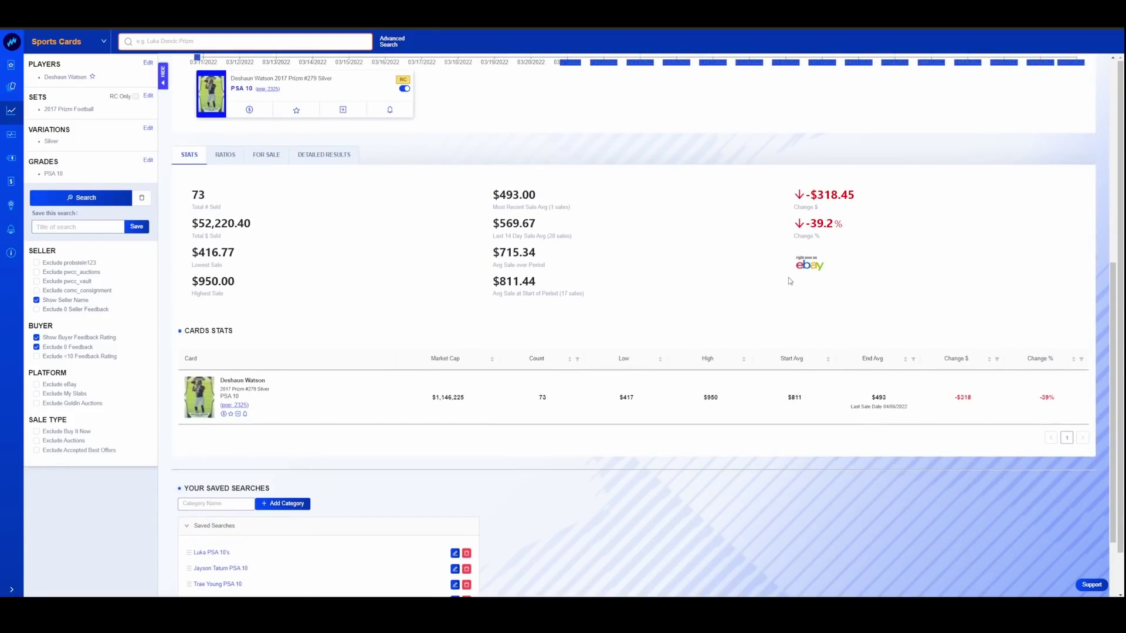
scroll(789, 281, "up", 7)
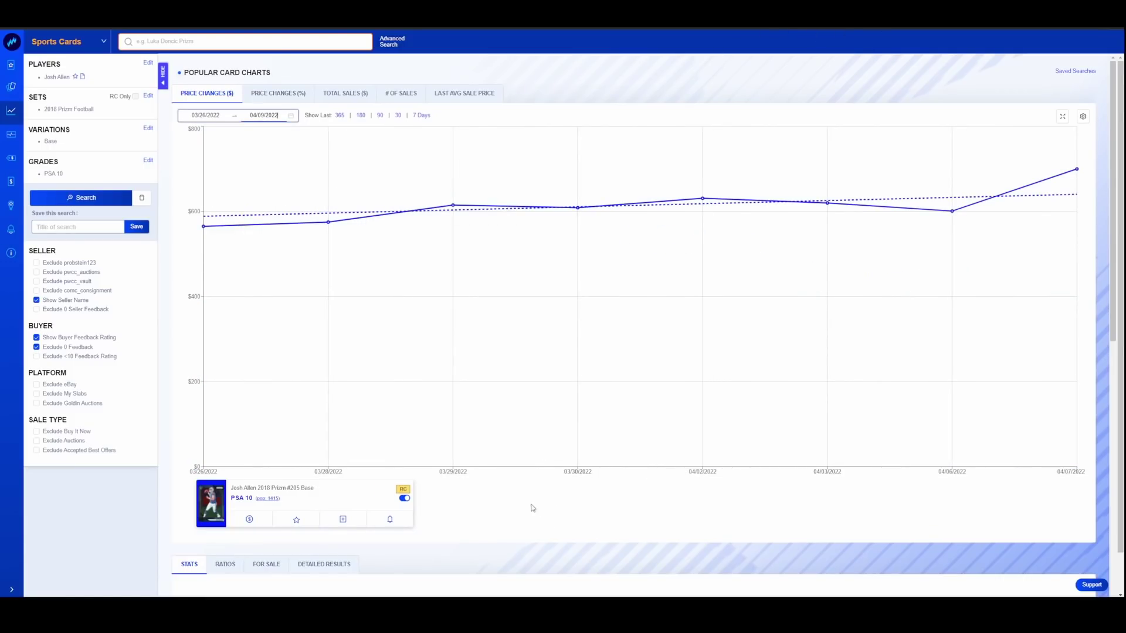
left_click(215, 509)
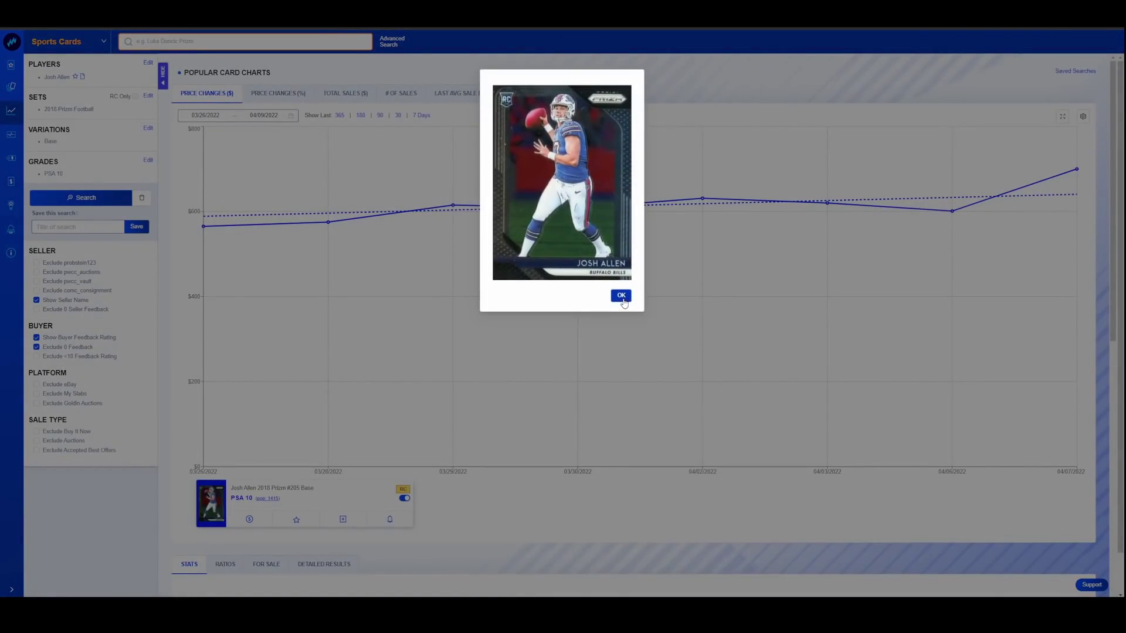
left_click(621, 296)
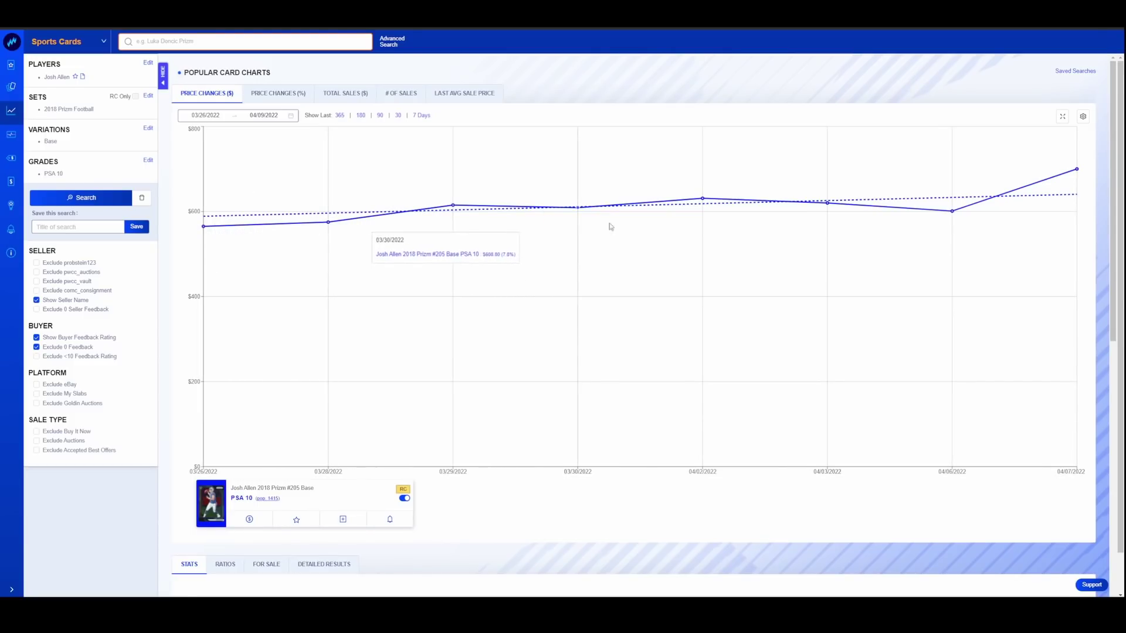
scroll(916, 223, "down", 7)
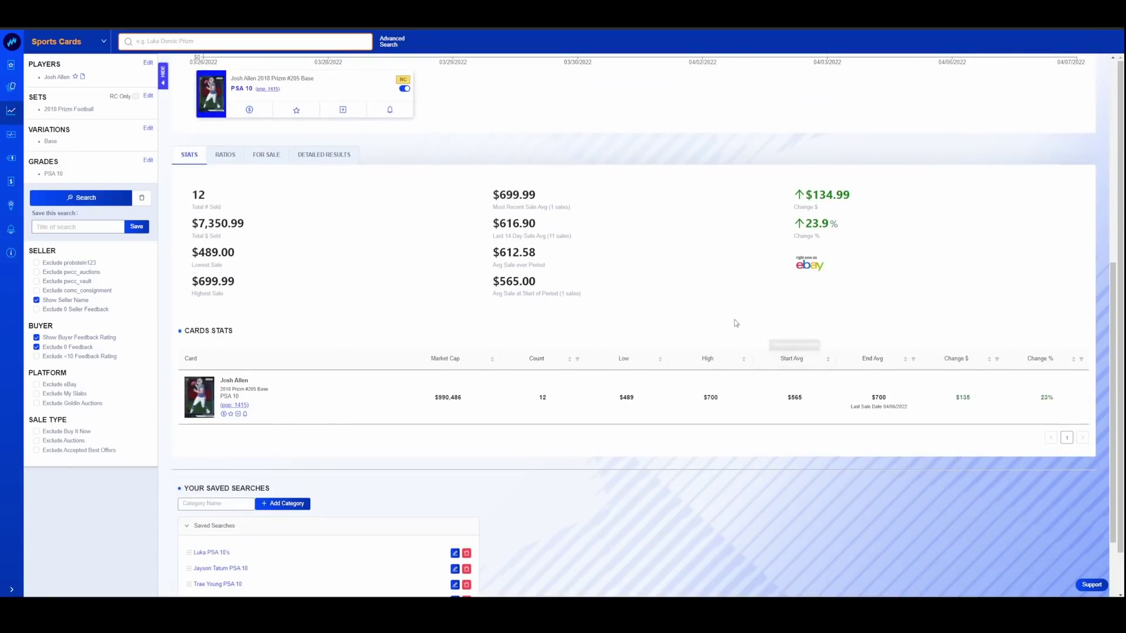
scroll(810, 251, "up", 7)
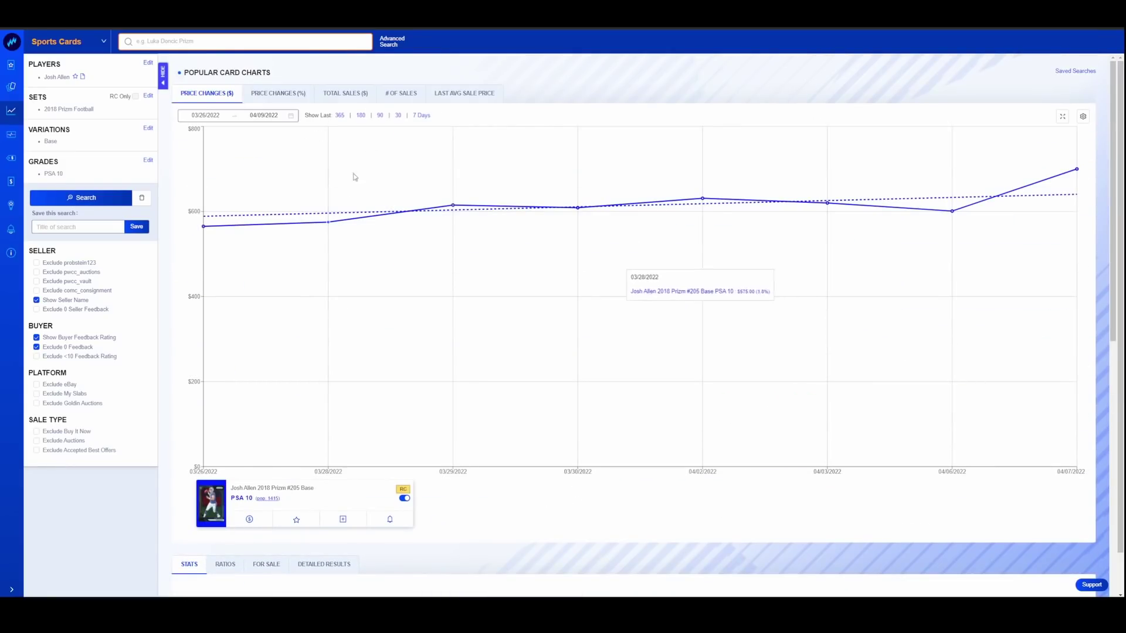
scroll(604, 370, "down", 7)
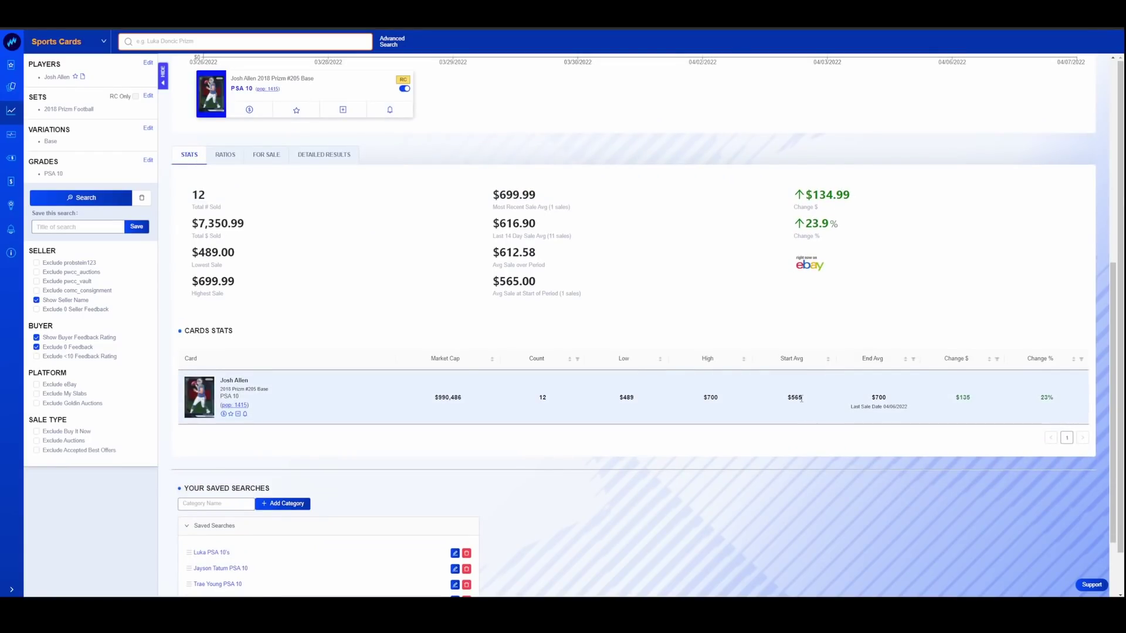
scroll(890, 398, "up", 7)
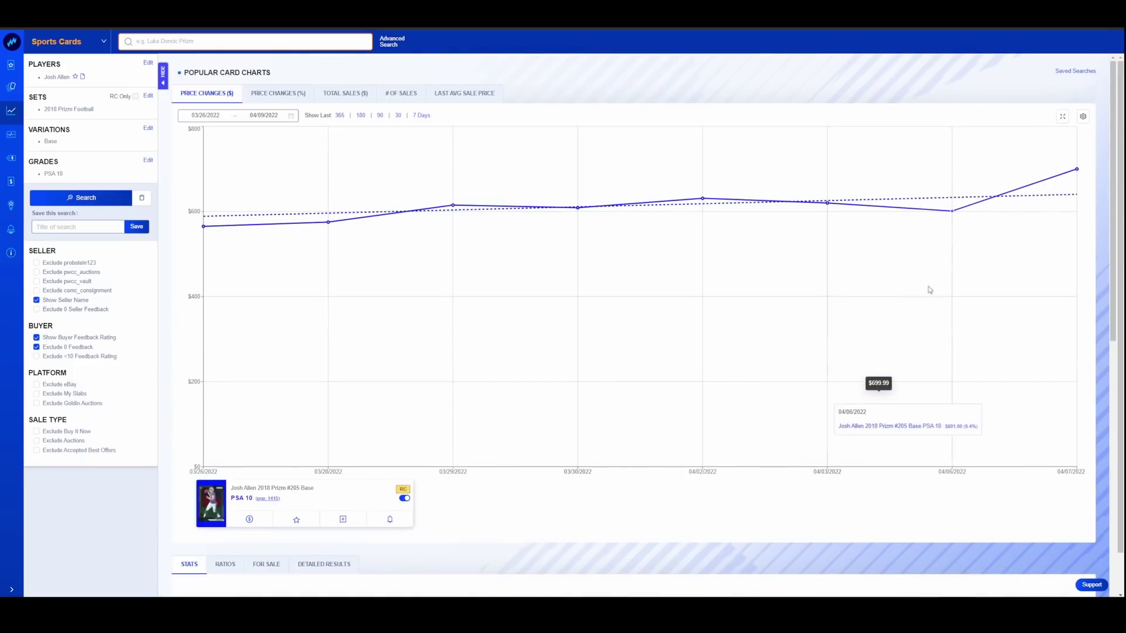
scroll(699, 343, "down", 7)
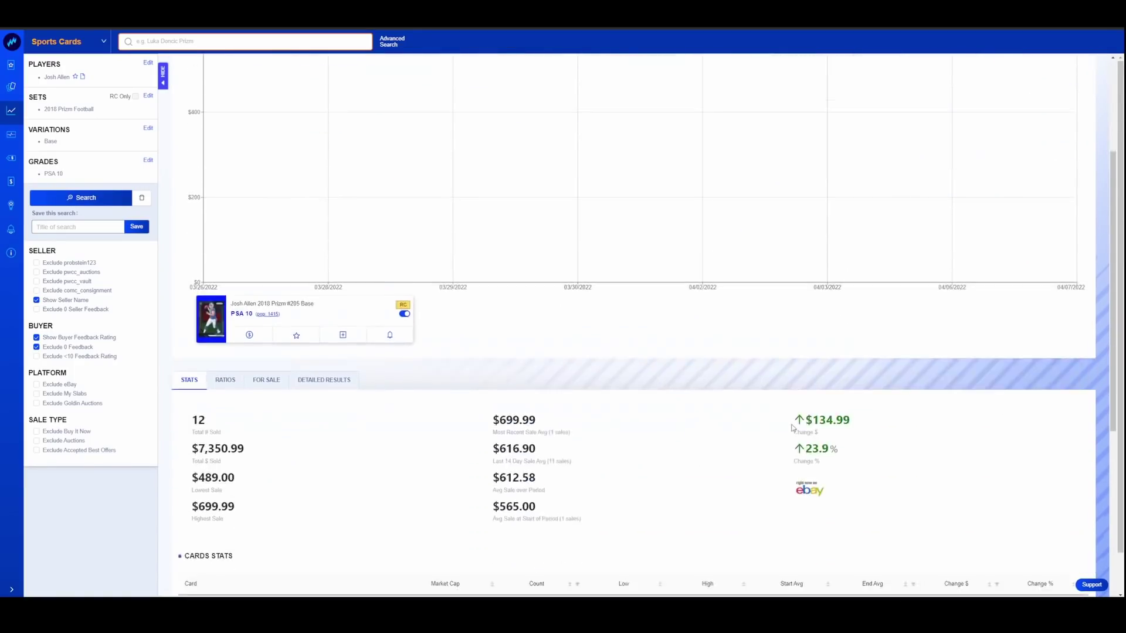